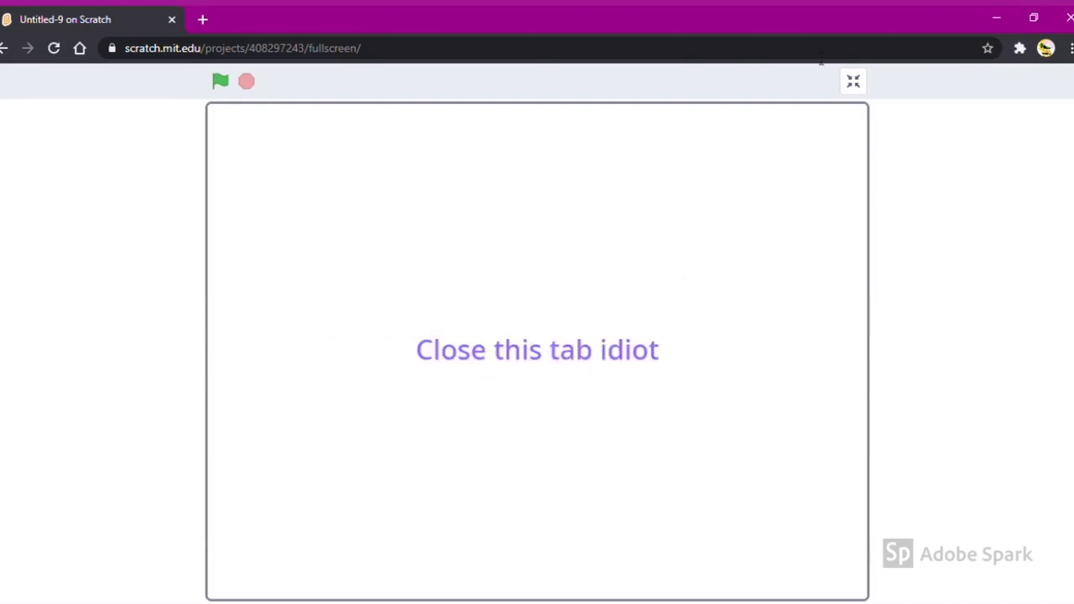
Close the 'Close this tab idiot' Scratch project window to reveal the Angery'd Discord server.
click(1067, 18)
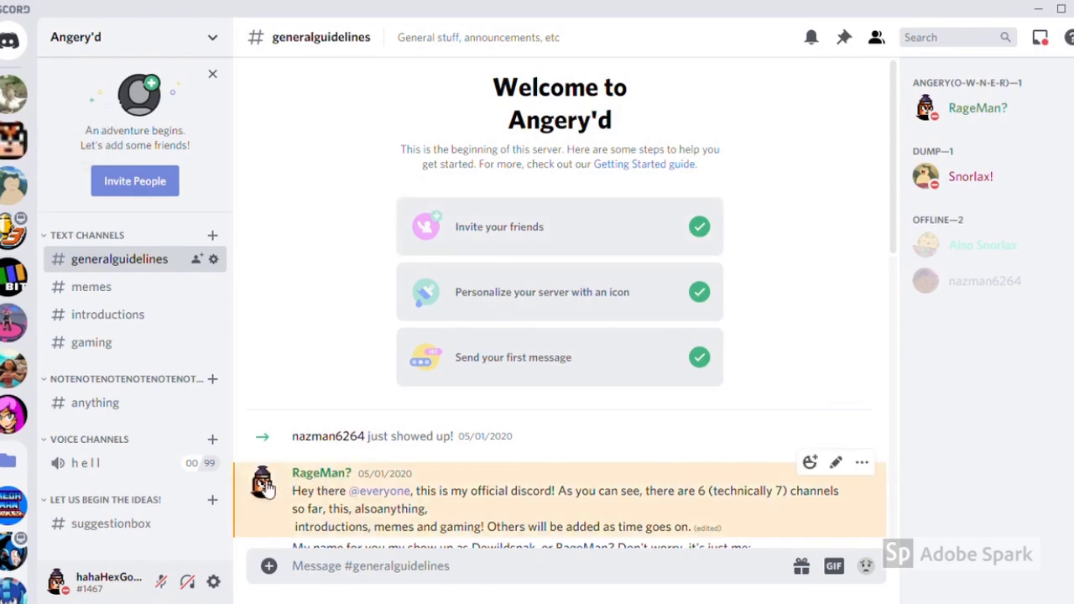
scroll(335, 420, down, 3)
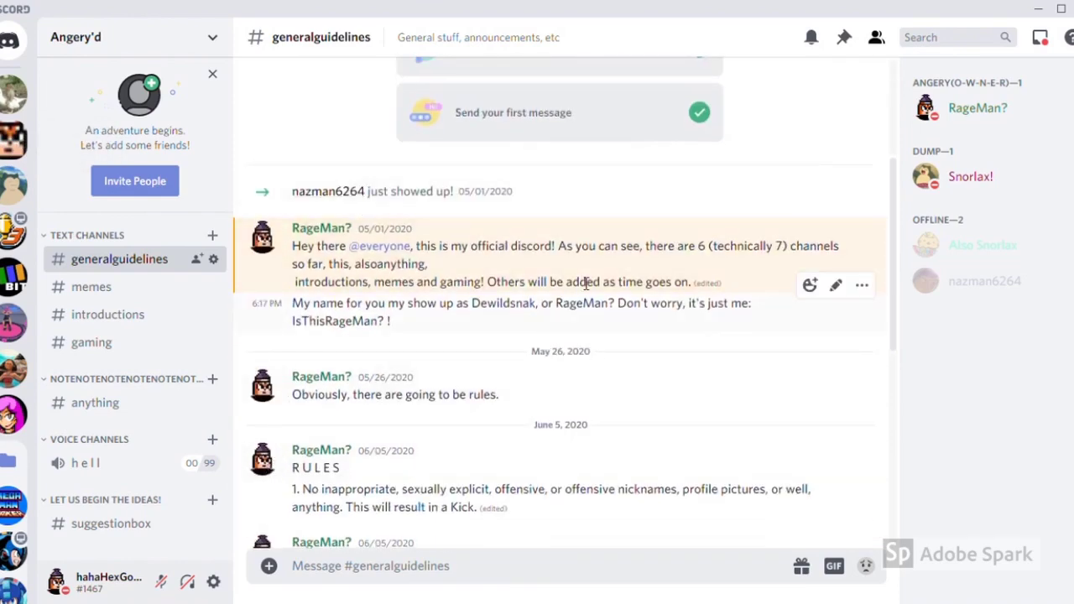
scroll(679, 402, down, 4)
scroll(680, 402, down, 3)
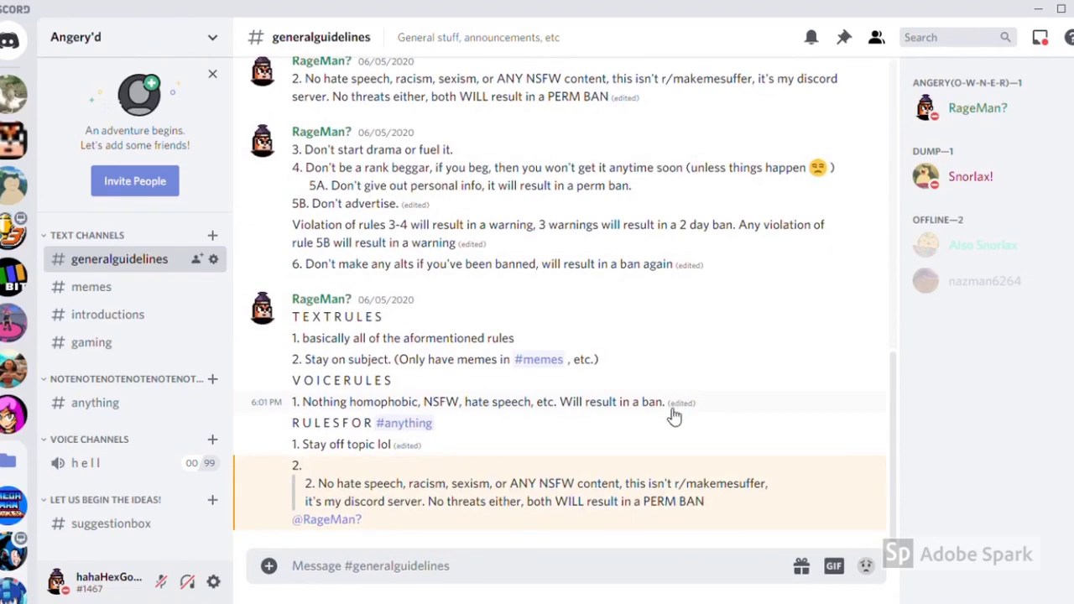
scroll(570, 419, up, 8)
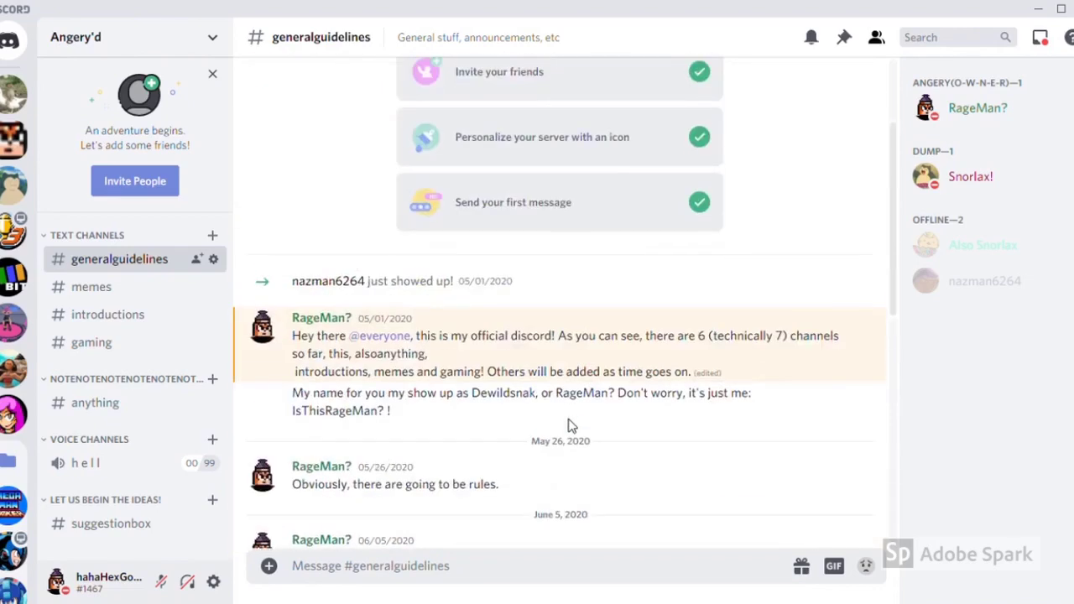
scroll(570, 419, up, 3)
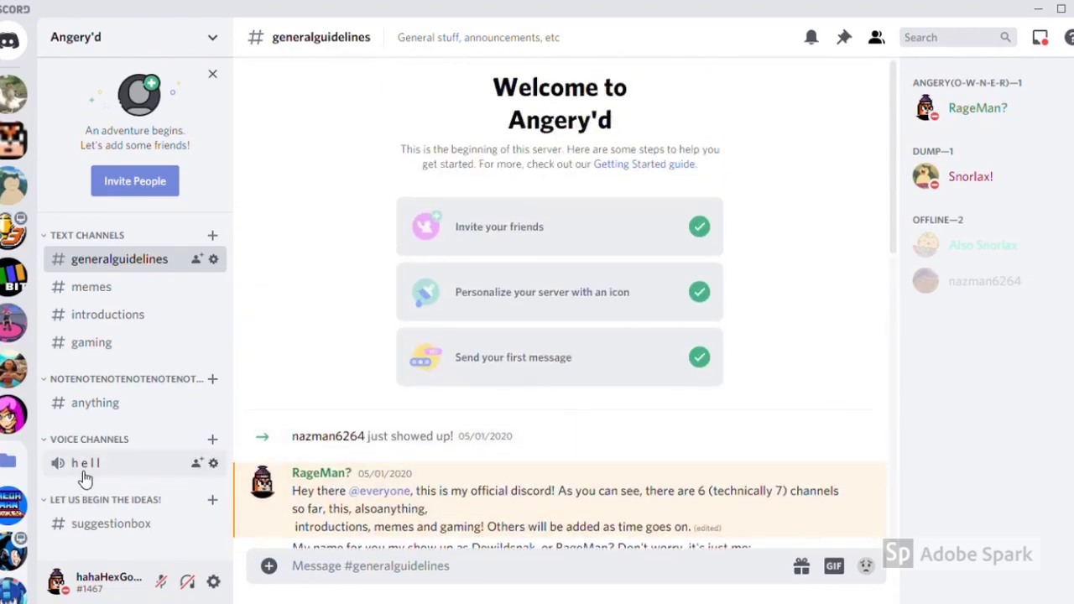